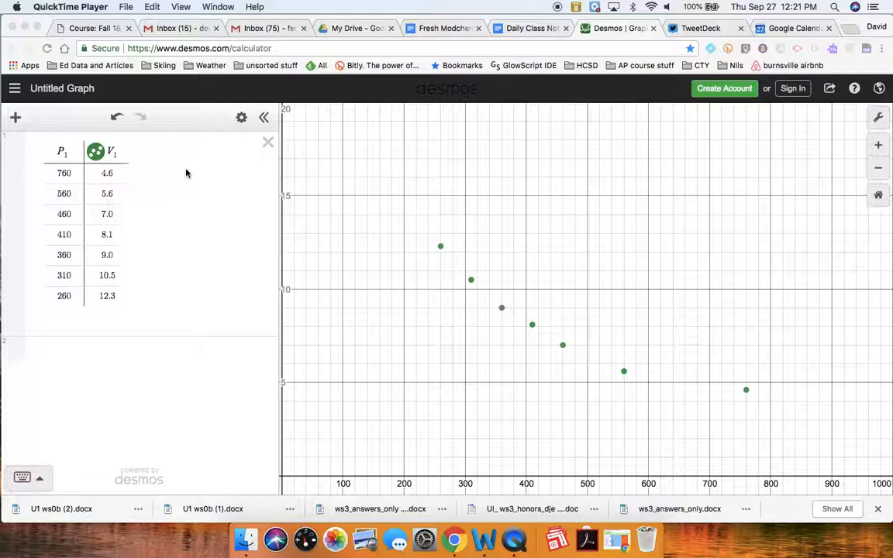
- Add the linear regression V_1 ~ mP_1 + b above the data table and hide its fitted line
{"action": "left_click", "coordinate": [15, 119]}
{"action": "left_click", "coordinate": [16, 118]}
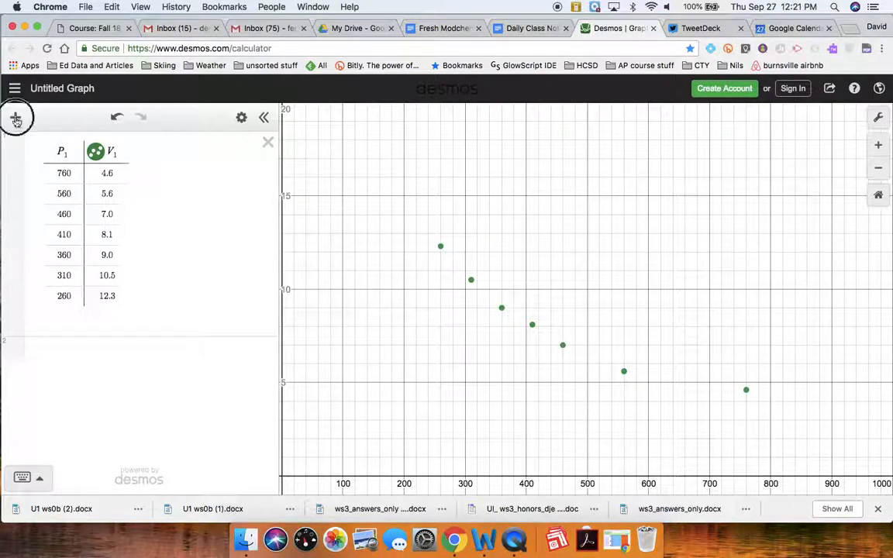
{"action": "left_click", "coordinate": [31, 153]}
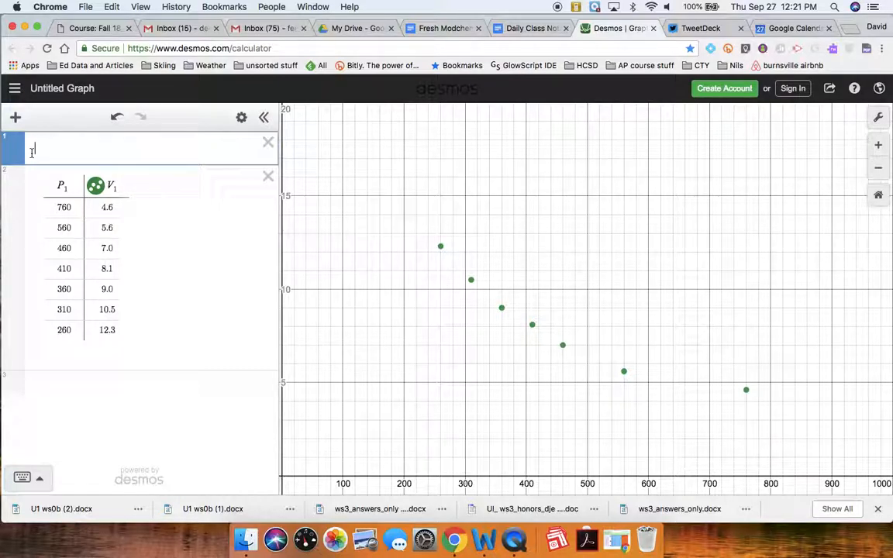
{"action": "type", "text": "V_1~"}
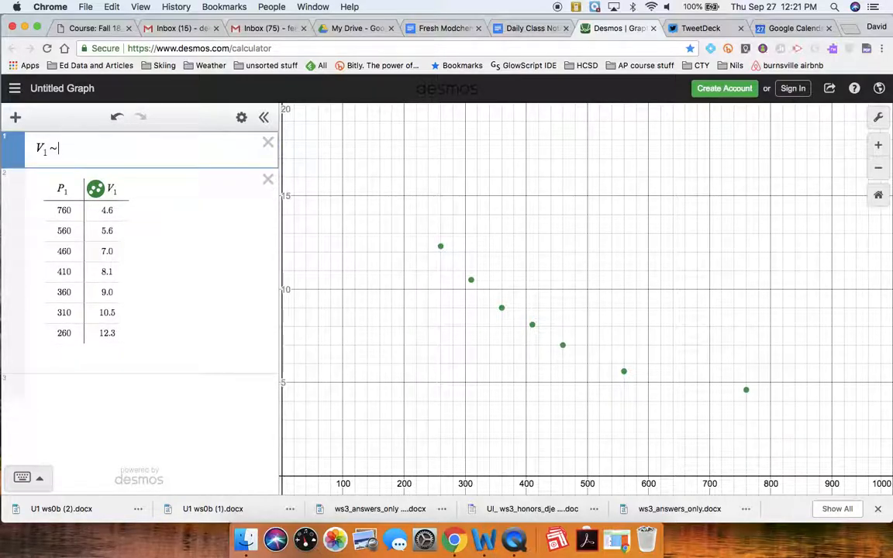
{"action": "type", "text": "m"}
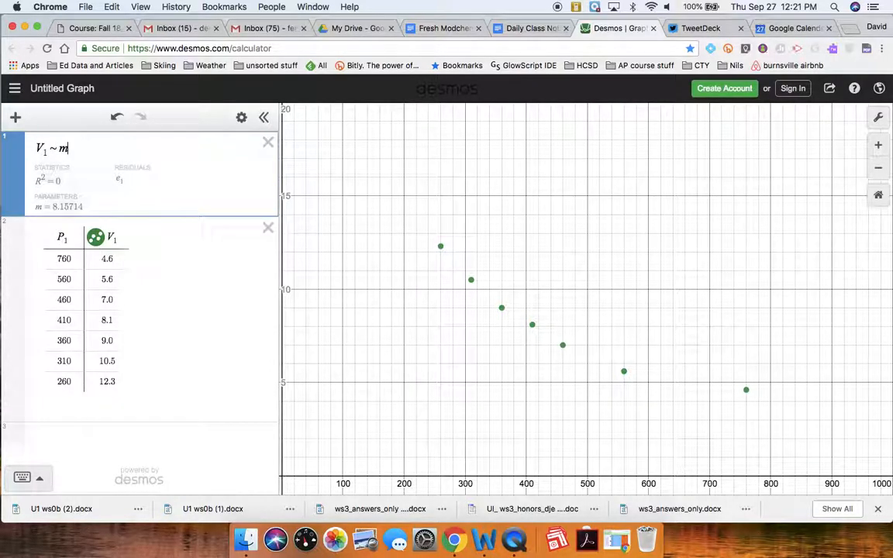
{"action": "type", "text": "P_1+b"}
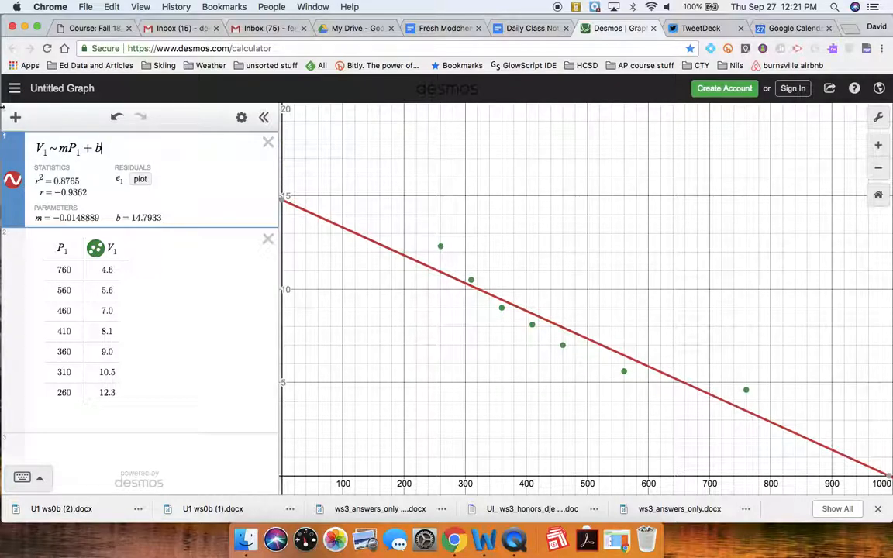
{"action": "left_click", "coordinate": [13, 183]}
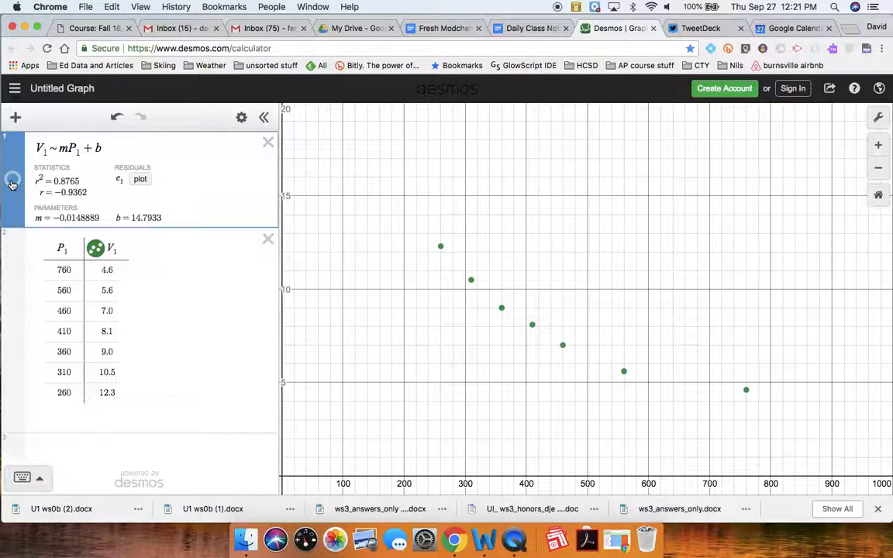
- Add the point list (1/P_1, V_1) below the regression and hide the original table's V_1 points
{"action": "left_click", "coordinate": [16, 120]}
{"action": "left_click", "coordinate": [29, 153]}
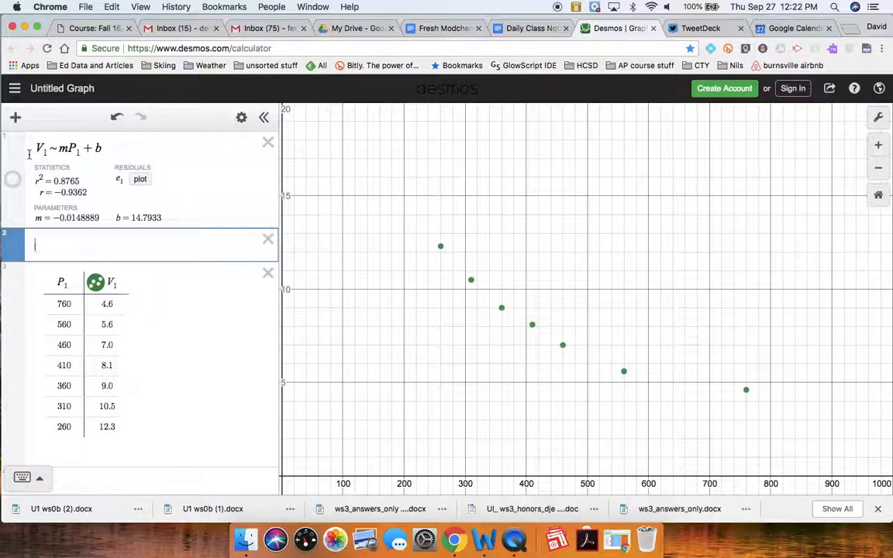
{"action": "type", "text": "("}
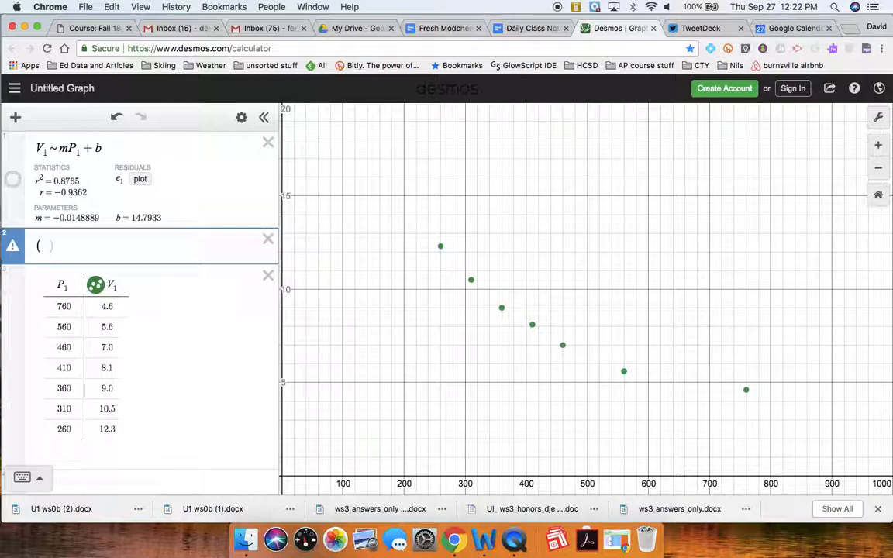
{"action": "type", "text": "1/"}
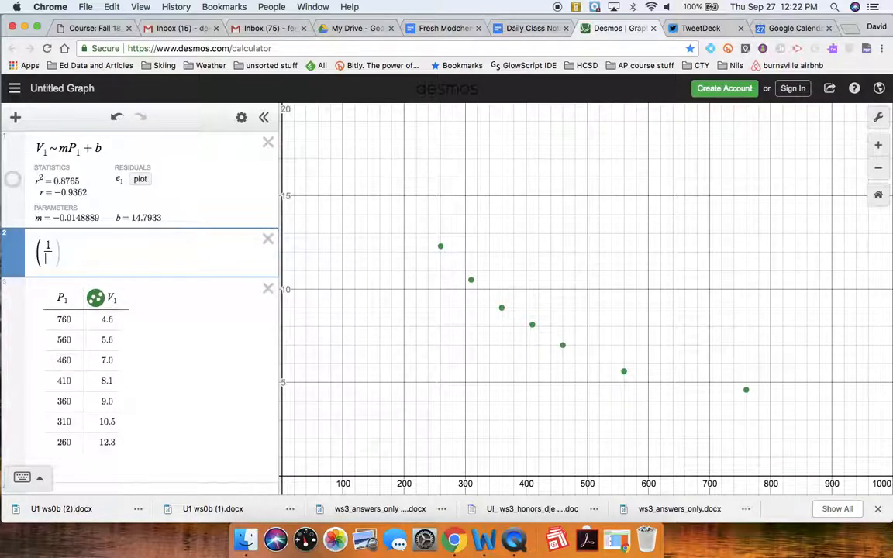
{"action": "type", "text": "P_1"}
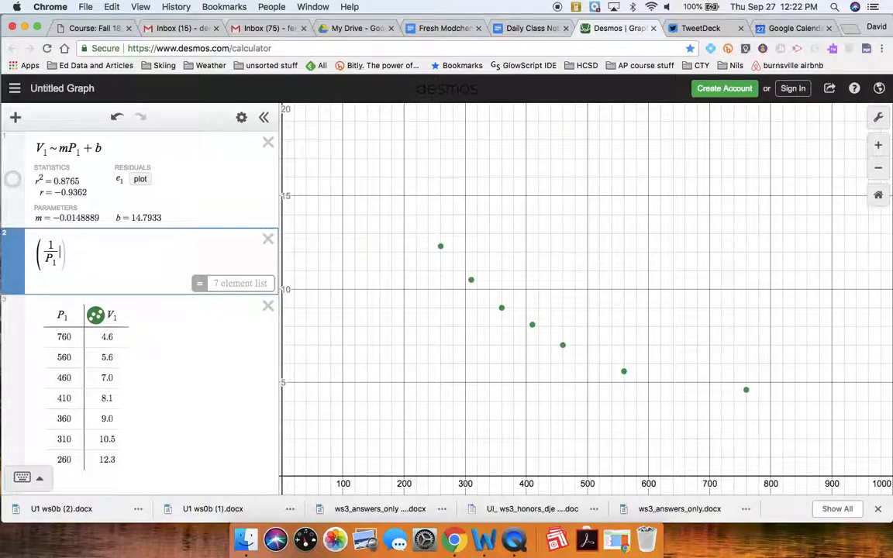
{"action": "type", "text": ","}
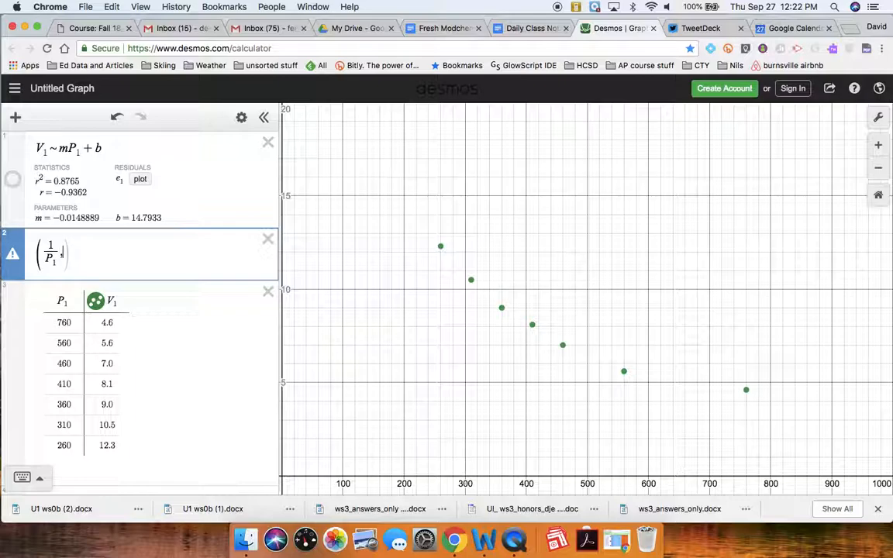
{"action": "type", "text": "V_1"}
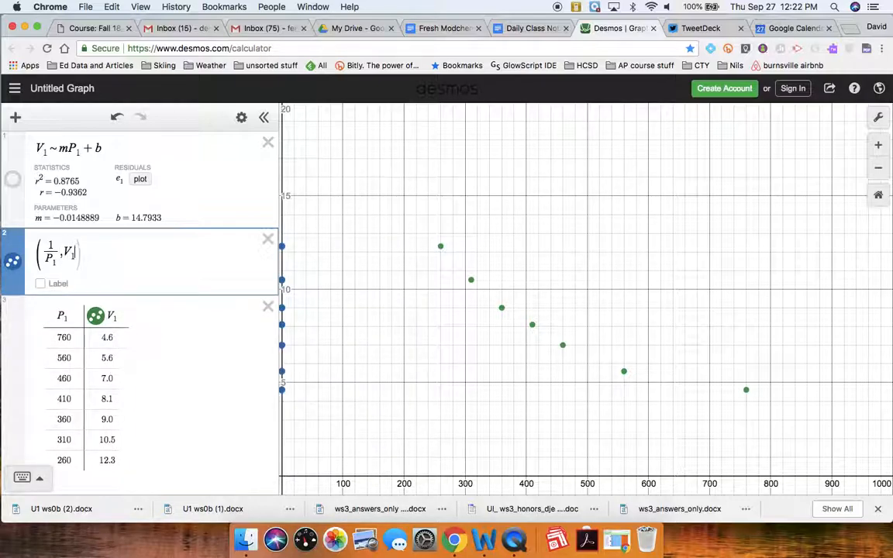
{"action": "type", "text": ")"}
{"action": "left_click", "coordinate": [95, 317]}
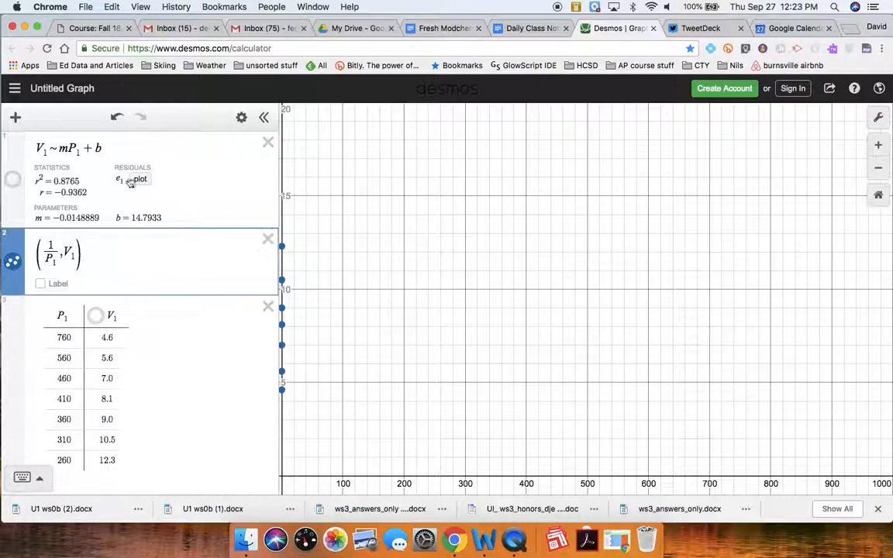
- Convert the (1/P_1, V_1) point list to a table and rename its columns i_1 and V_2
{"action": "left_click", "coordinate": [241, 117]}
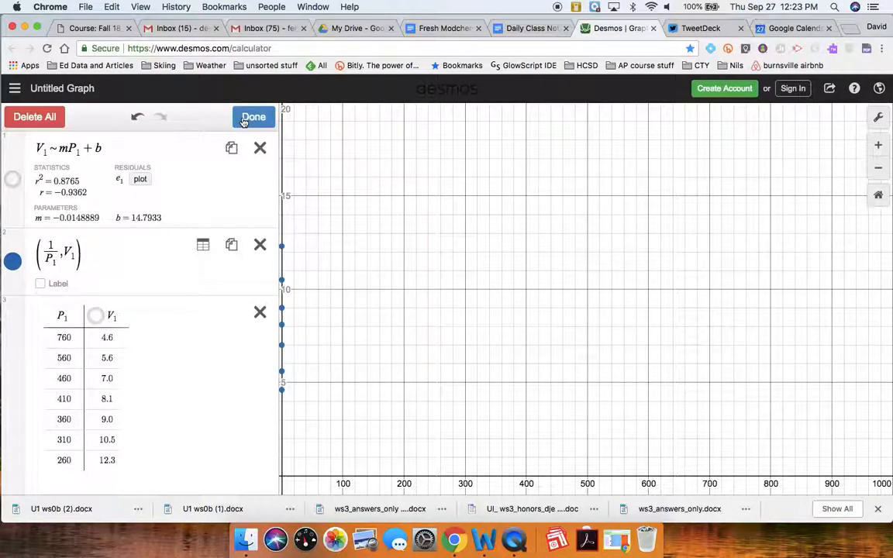
{"action": "left_click", "coordinate": [203, 244]}
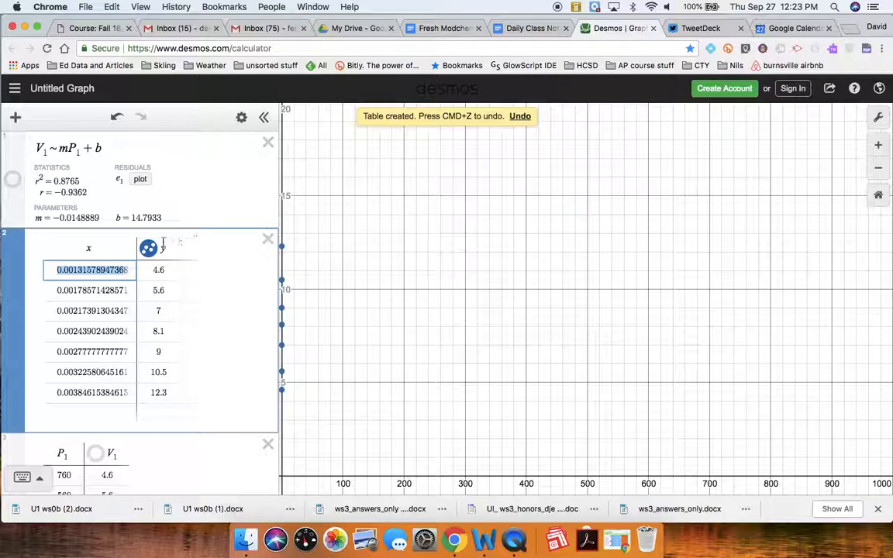
{"action": "left_click", "coordinate": [91, 248]}
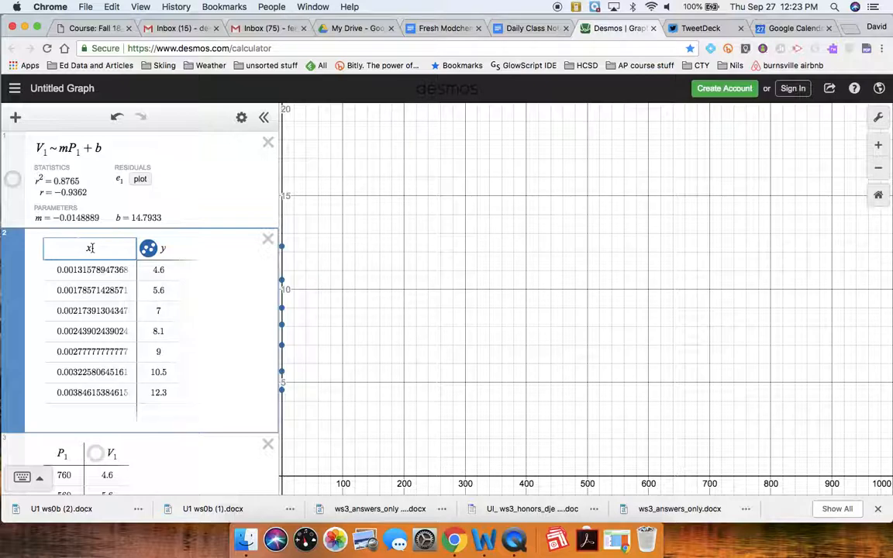
{"action": "key", "text": "BackSpace"}
{"action": "type", "text": "i1"}
{"action": "left_click", "coordinate": [163, 248]}
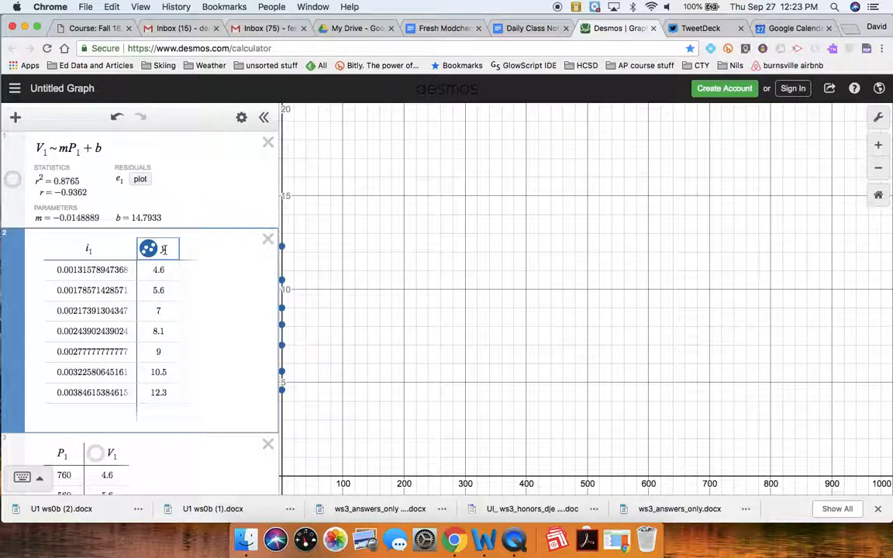
{"action": "key", "text": "BackSpace"}
{"action": "type", "text": "V_1"}
{"action": "type", "text": "2"}
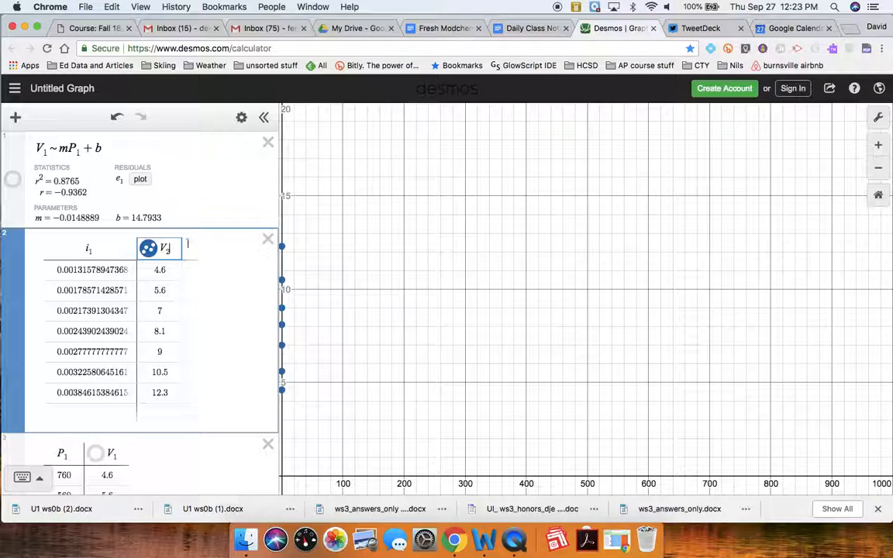
- Set the graph's x-axis range from -.001 to .005
{"action": "left_click", "coordinate": [880, 118]}
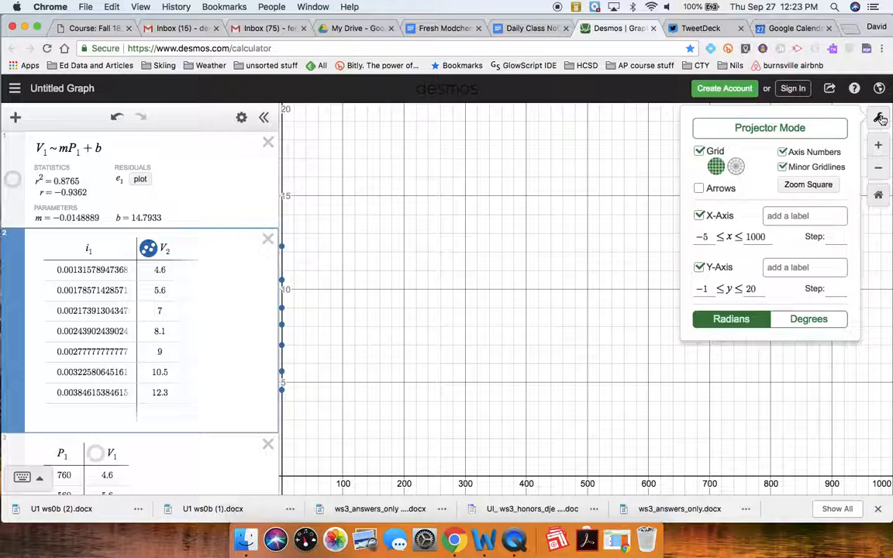
{"action": "left_click", "coordinate": [710, 238]}
{"action": "key", "text": "BackSpace"}
{"action": "type", "text": "101"}
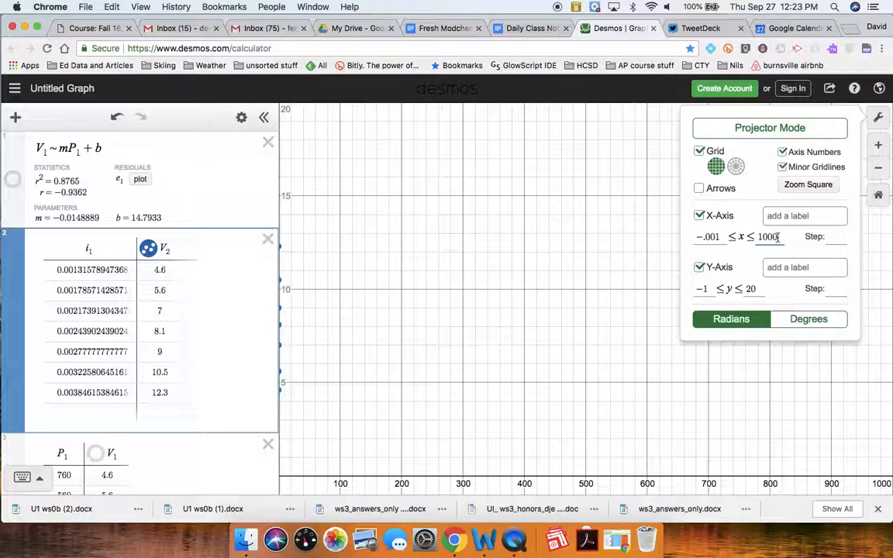
{"action": "key", "text": "BackSpace"}
{"action": "key", "text": "BackSpace"}
{"action": "key", "text": "BackSpace"}
{"action": "key", "text": "BackSpace"}
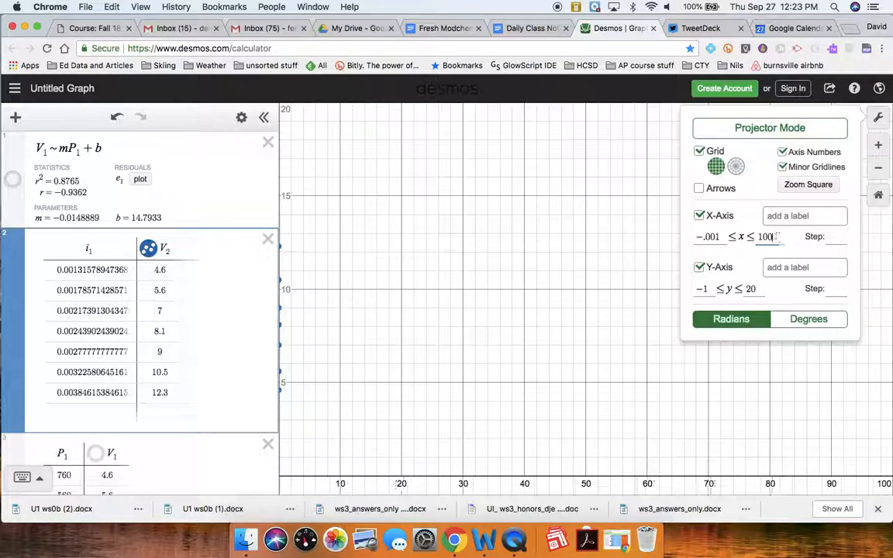
{"action": "type", "text": ".005"}
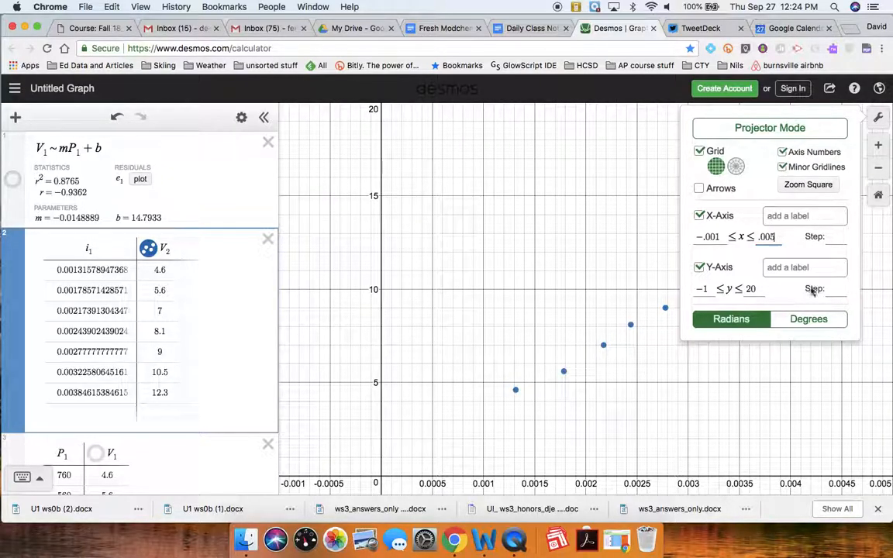
{"action": "left_click", "coordinate": [791, 391]}
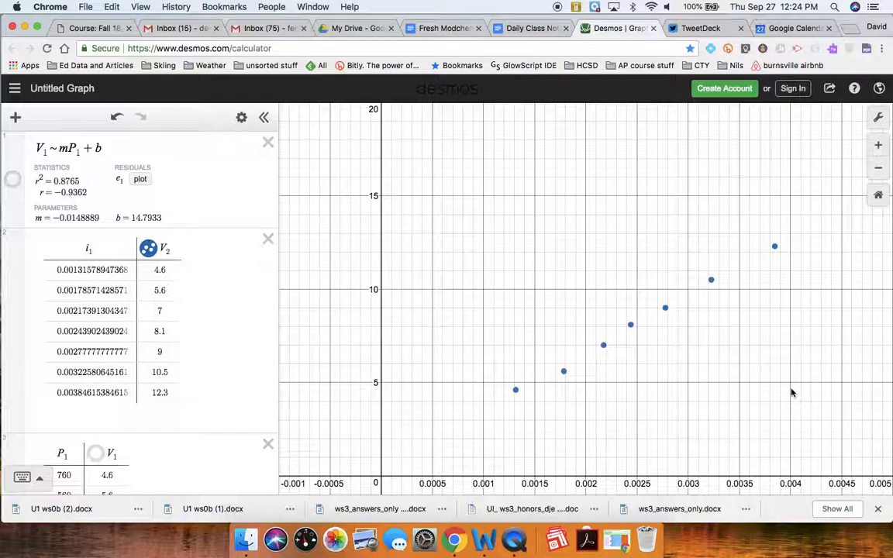
- Add the linear regression V_2 ~ mi_1 + b as a new expression at the start of the list
{"action": "left_click", "coordinate": [15, 117]}
{"action": "left_click", "coordinate": [35, 154]}
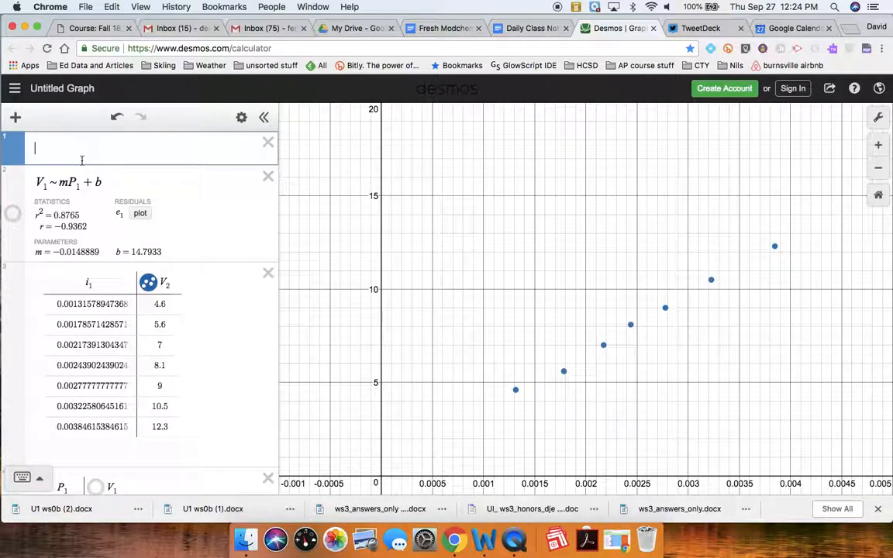
{"action": "type", "text": "V_2"}
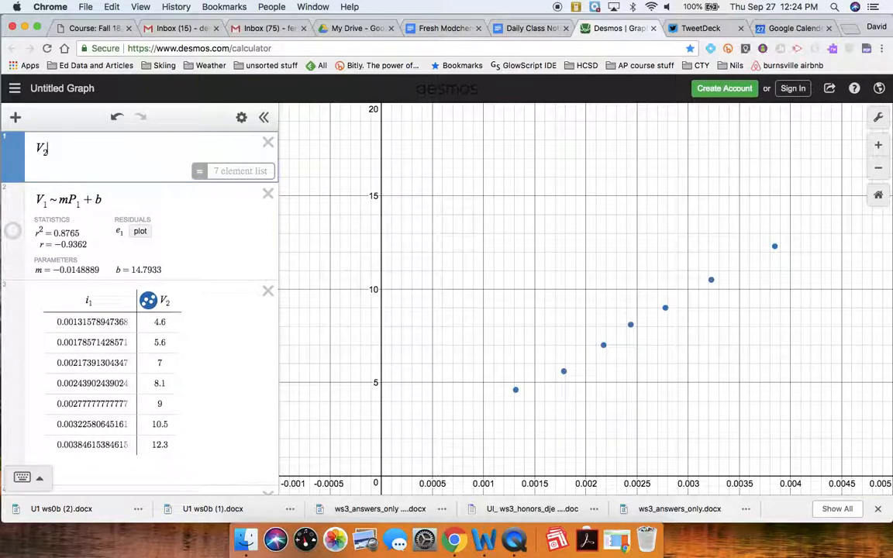
{"action": "type", "text": "~"}
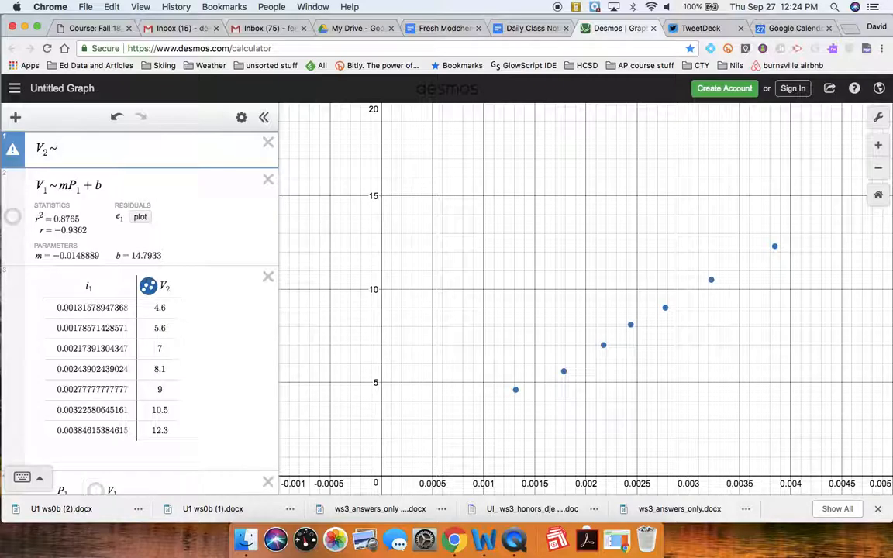
{"action": "type", "text": "m"}
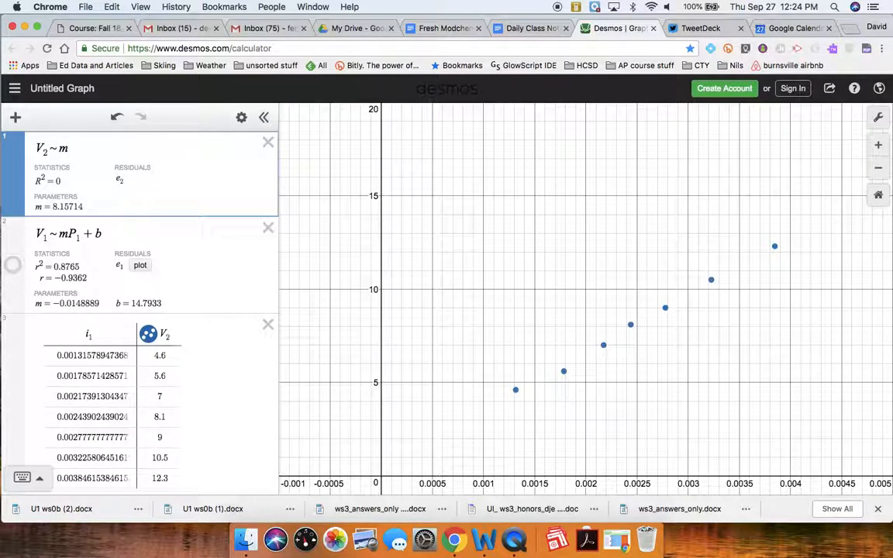
{"action": "type", "text": "i_1"}
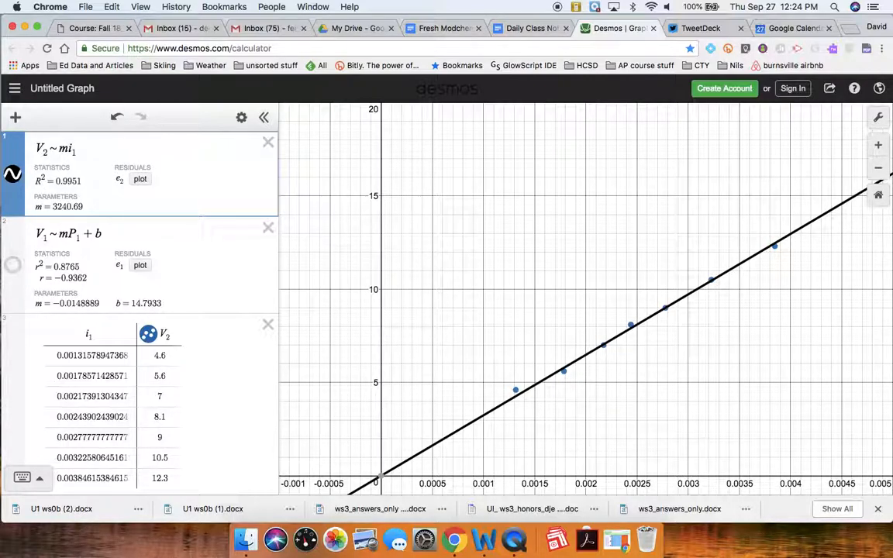
{"action": "type", "text": "+b"}
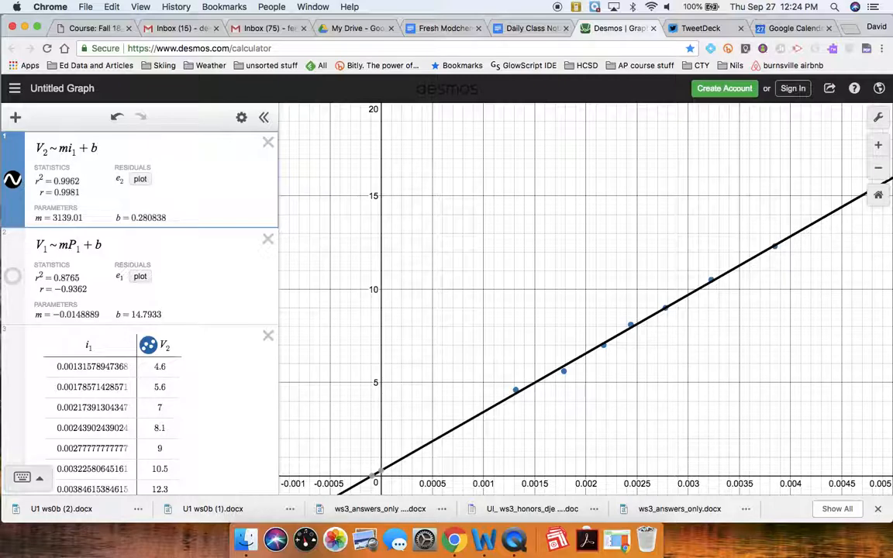